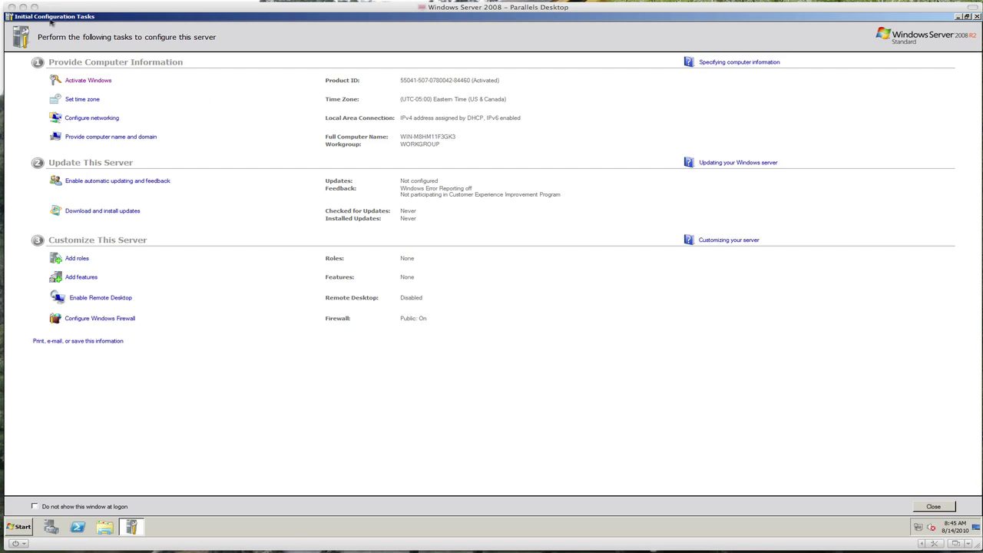
click(107, 22)
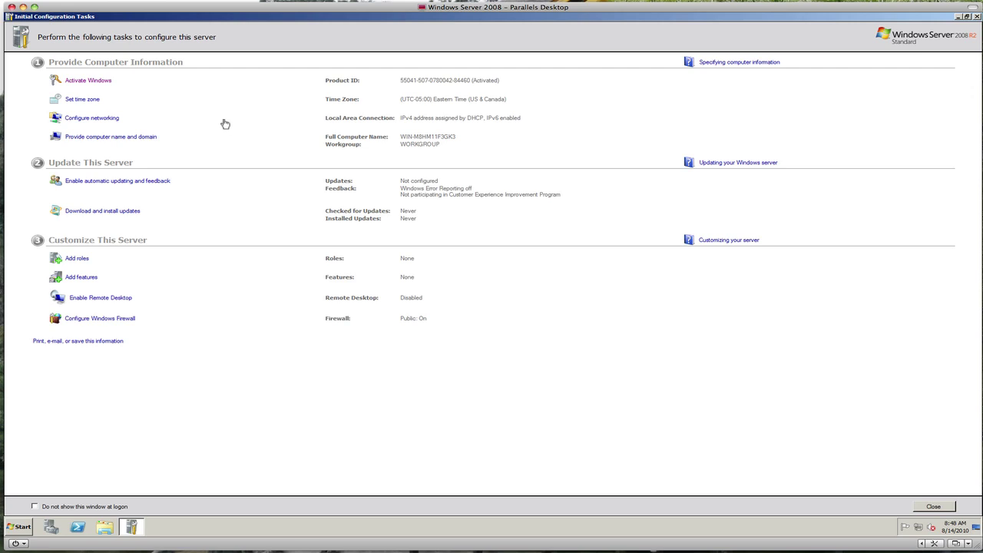
Step: Open the server's time zone settings and look over the additional clocks options, leaving both extra clocks disabled
click(86, 101)
drag(152, 51, 255, 150)
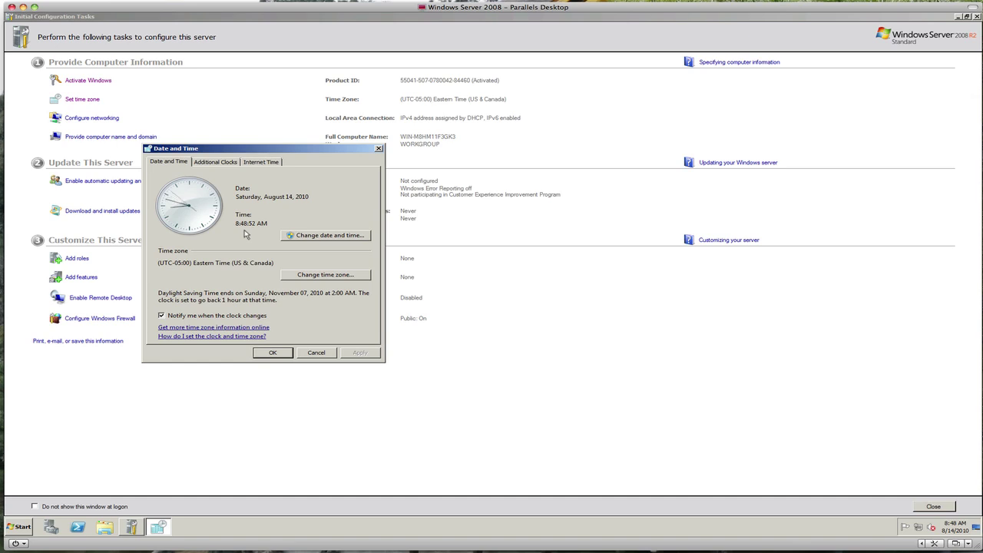
click(227, 166)
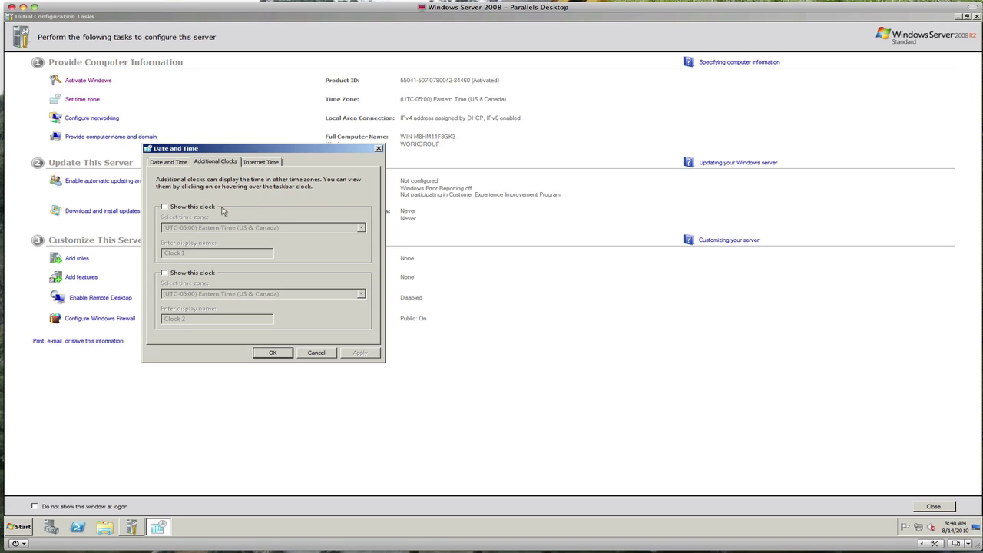
click(202, 209)
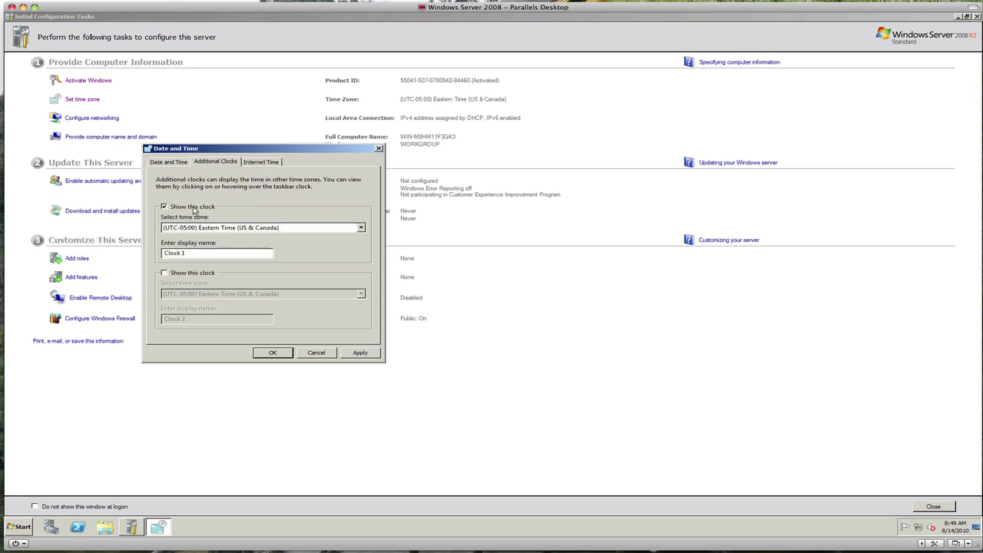
click(194, 209)
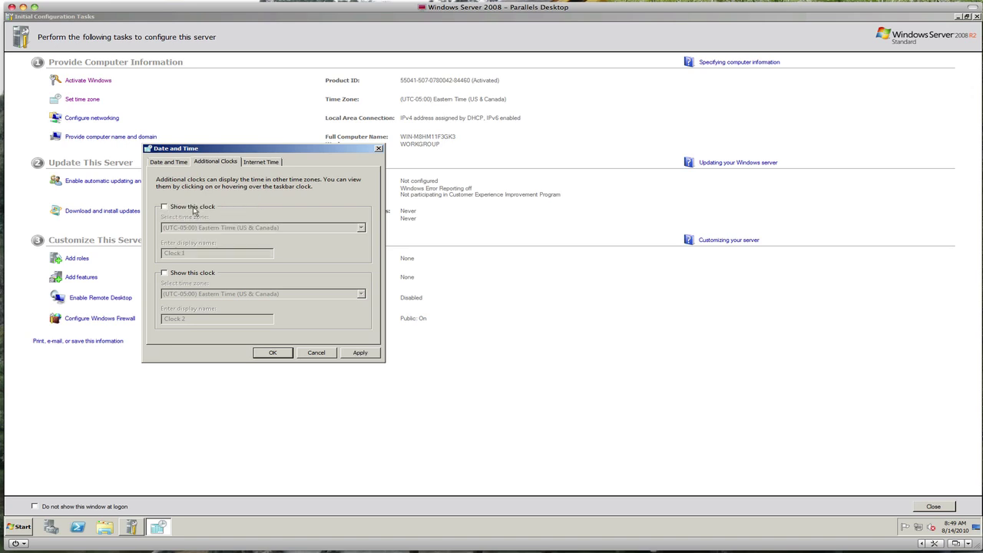
Step: Review the Internet time server settings without changing them and close the date and time settings
click(259, 164)
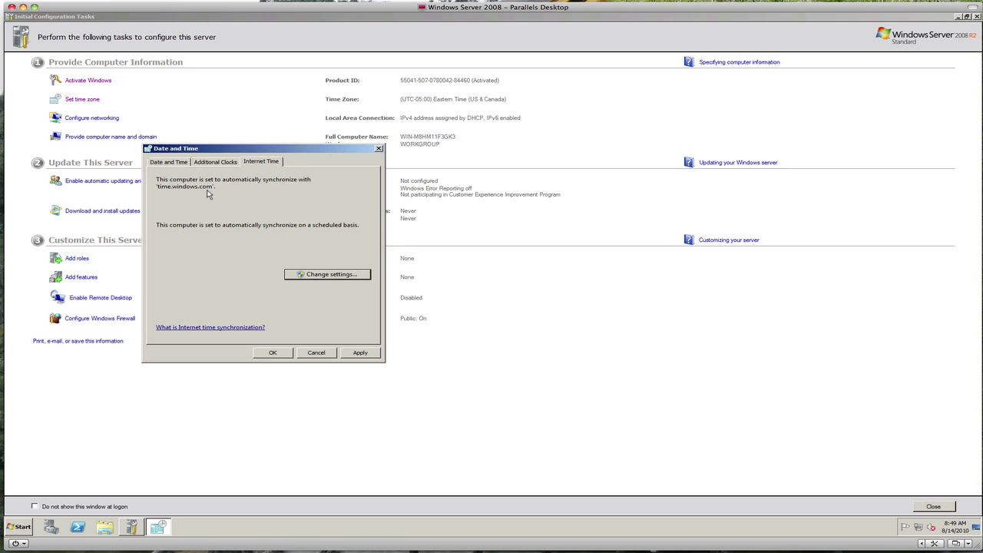
click(308, 276)
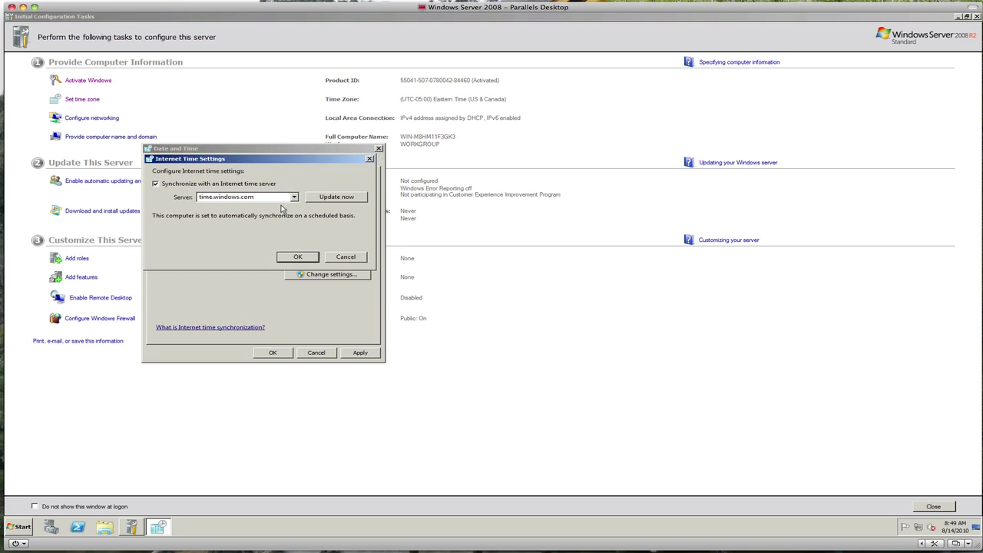
click(347, 256)
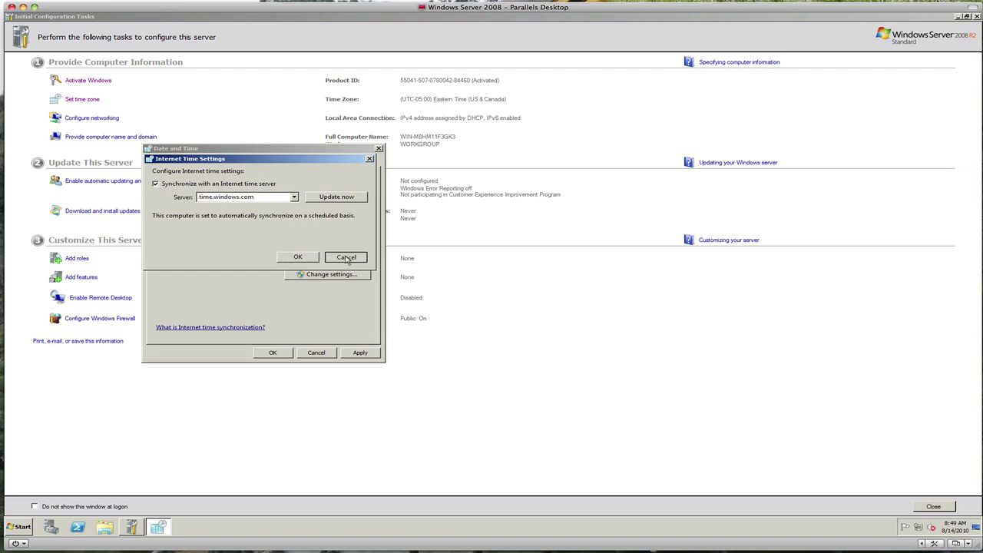
click(359, 353)
click(272, 353)
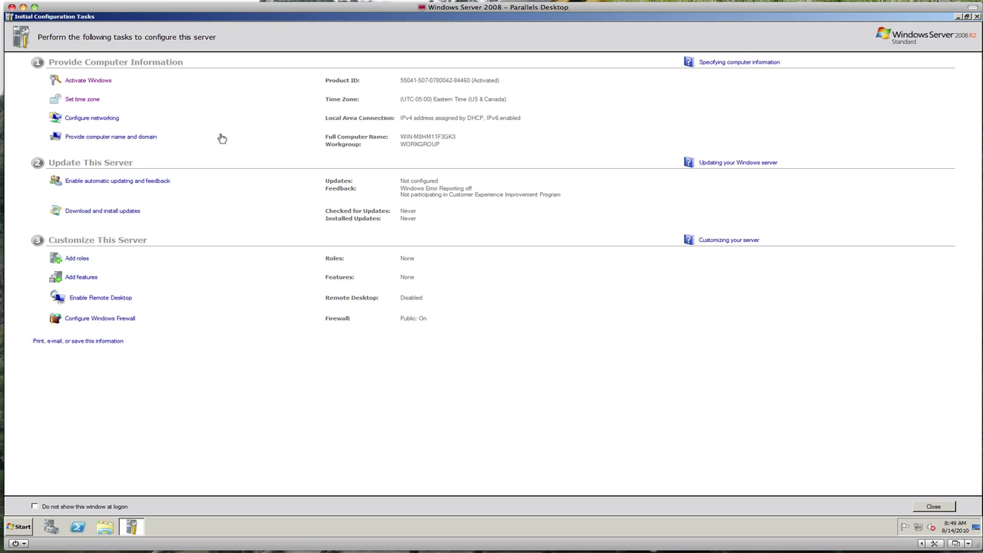
Step: Open the IPv4 properties of the Local Area Connection and switch it to a manually specified IP address
click(114, 121)
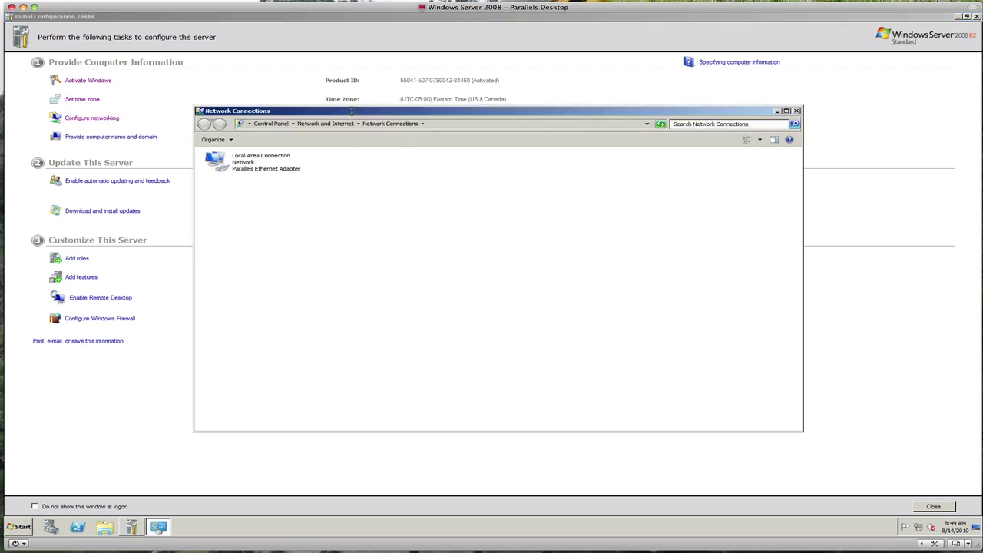
drag(354, 117, 320, 109)
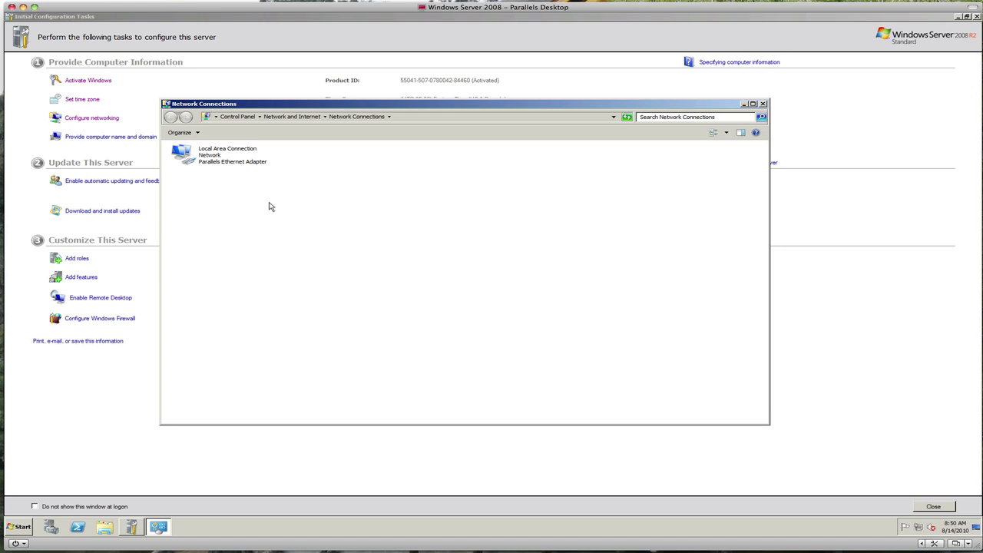
right_click(216, 163)
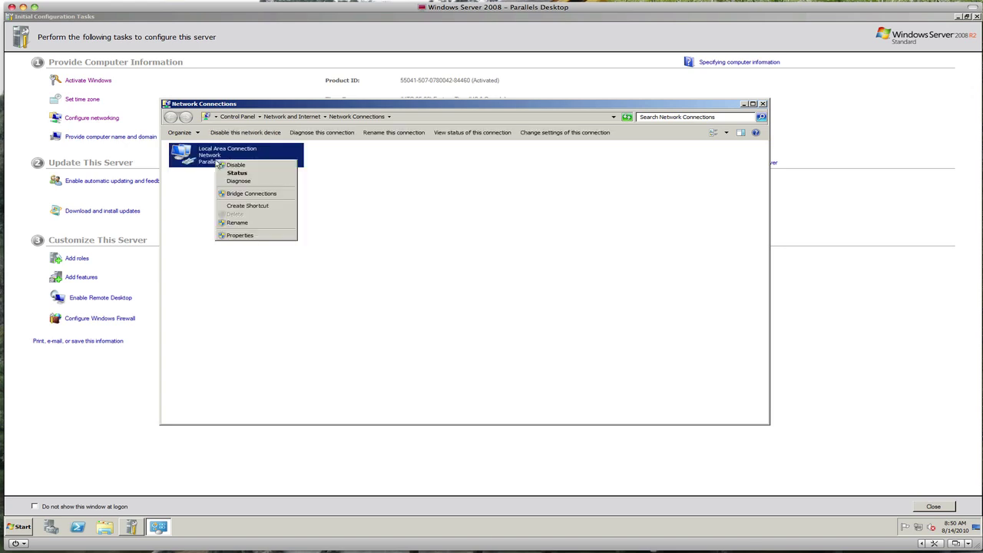
click(234, 235)
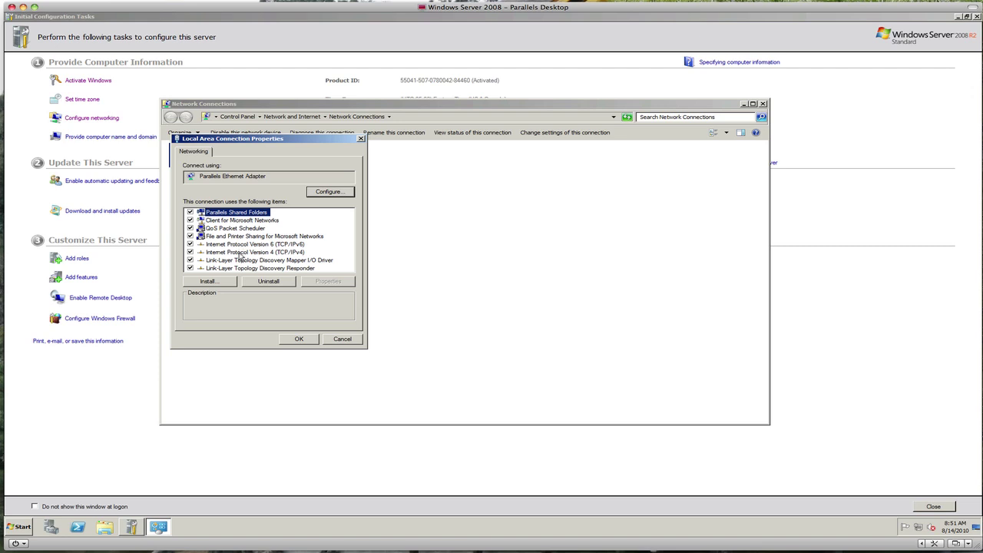
click(241, 253)
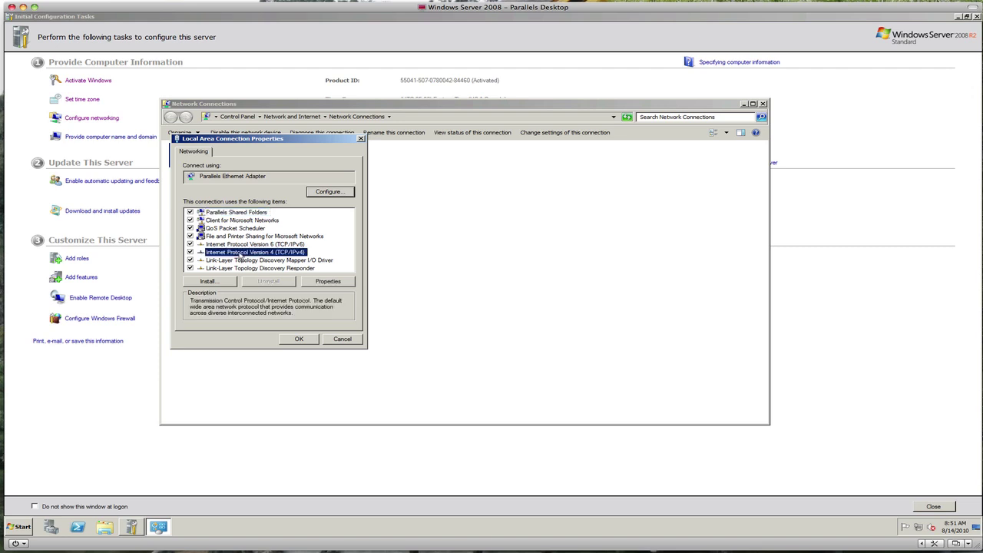
click(321, 282)
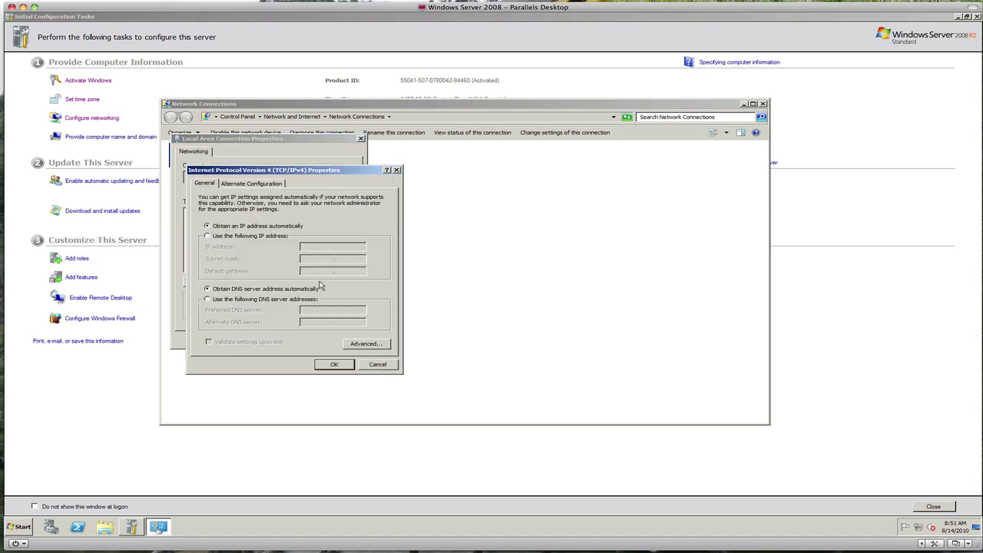
click(235, 236)
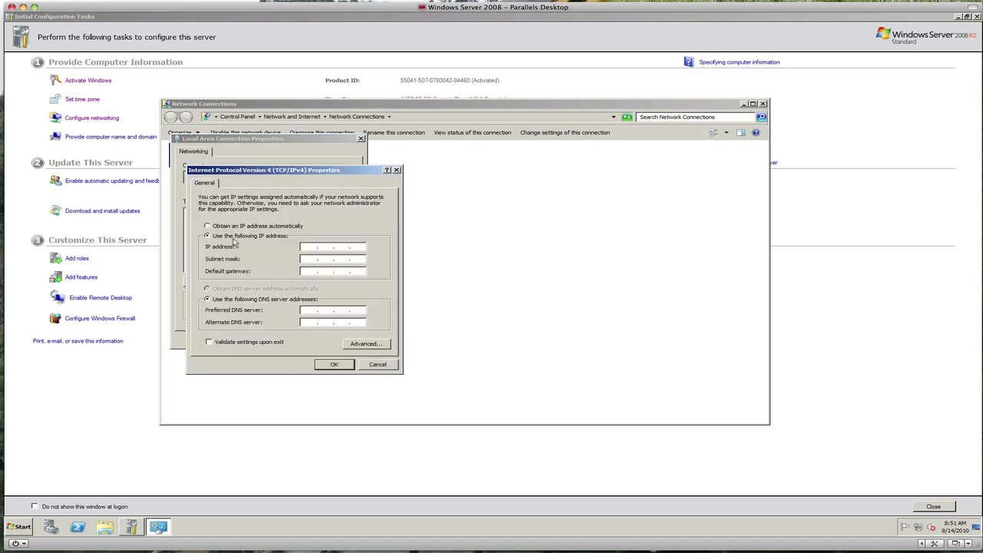
click(308, 247)
Step: Run ipconfig in a command prompt to check the current IP address, subnet mask and default gateway, and close the prompt
click(21, 528)
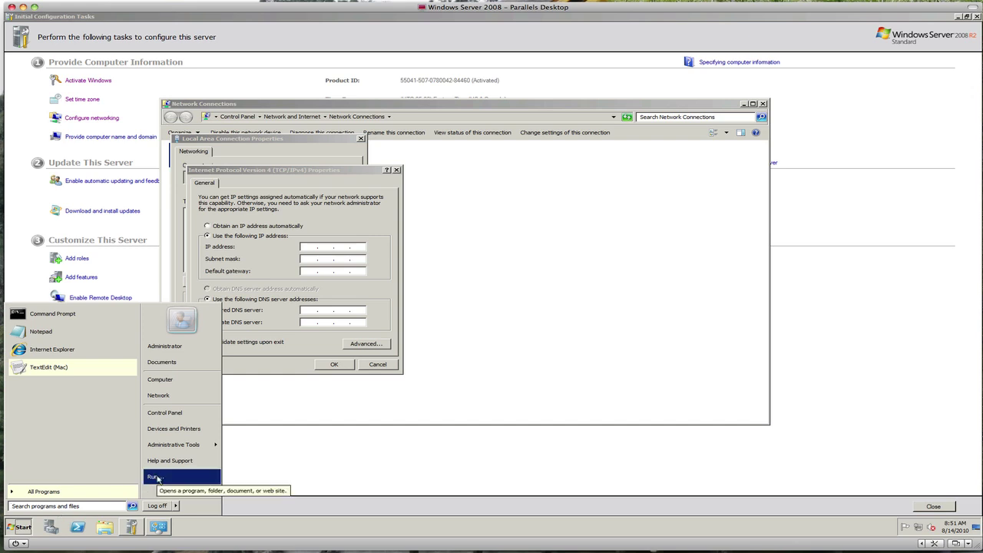
click(155, 477)
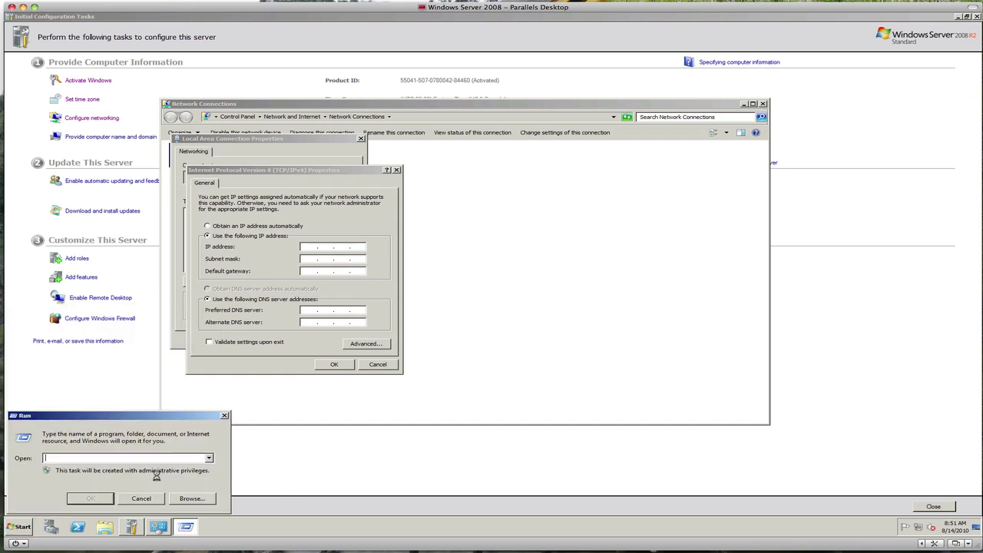
text(cmd)
key(Return)
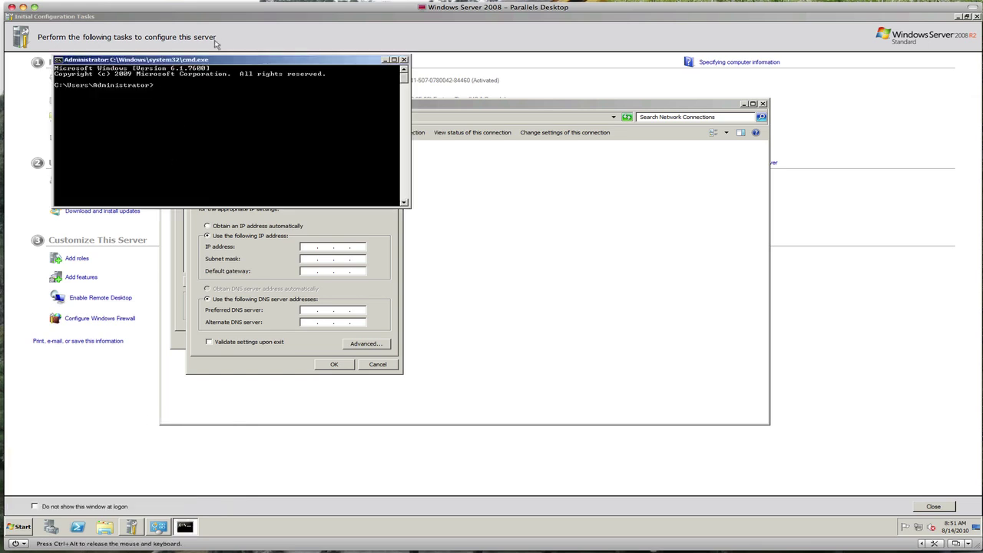
drag(219, 63, 257, 167)
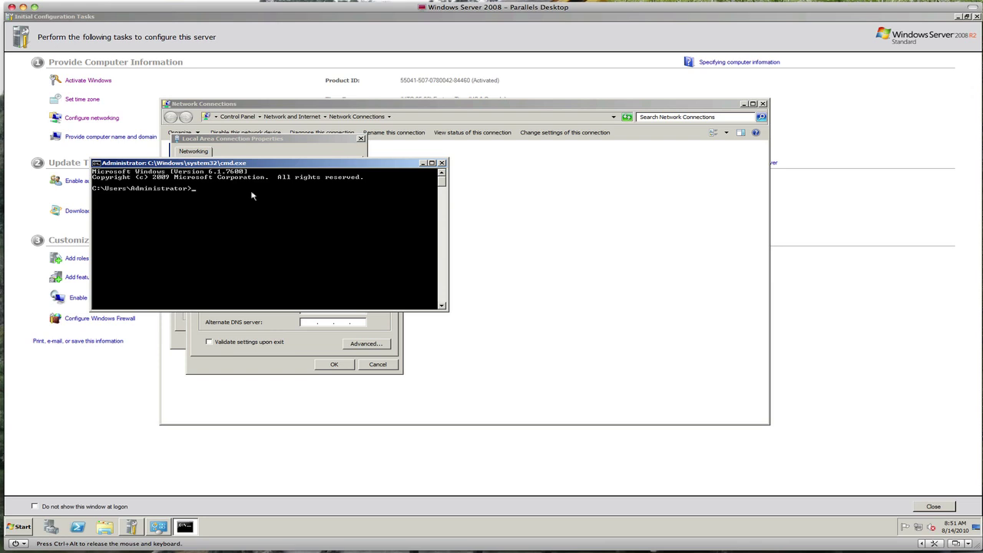
text(ipconfig)
key(Return)
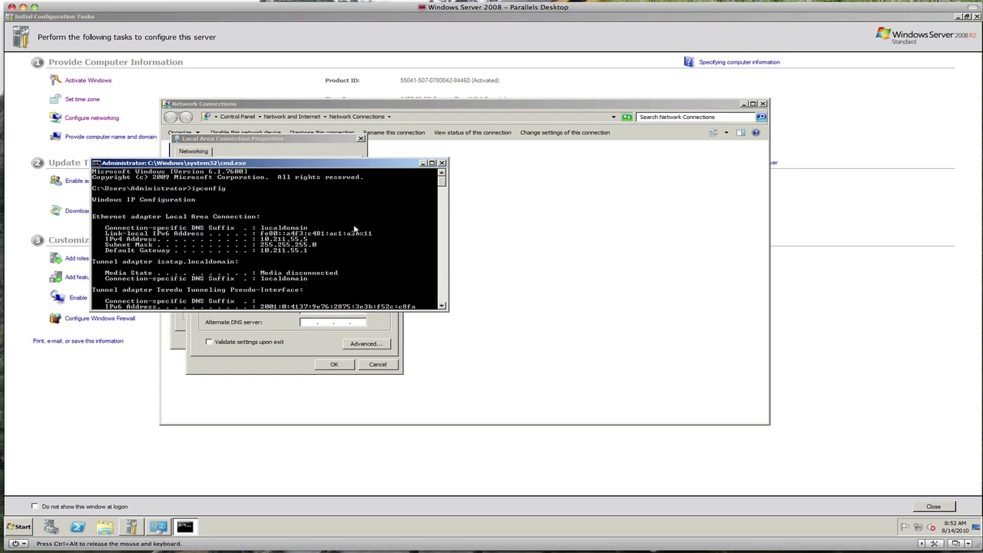
scroll(355, 228, up, 4)
click(442, 163)
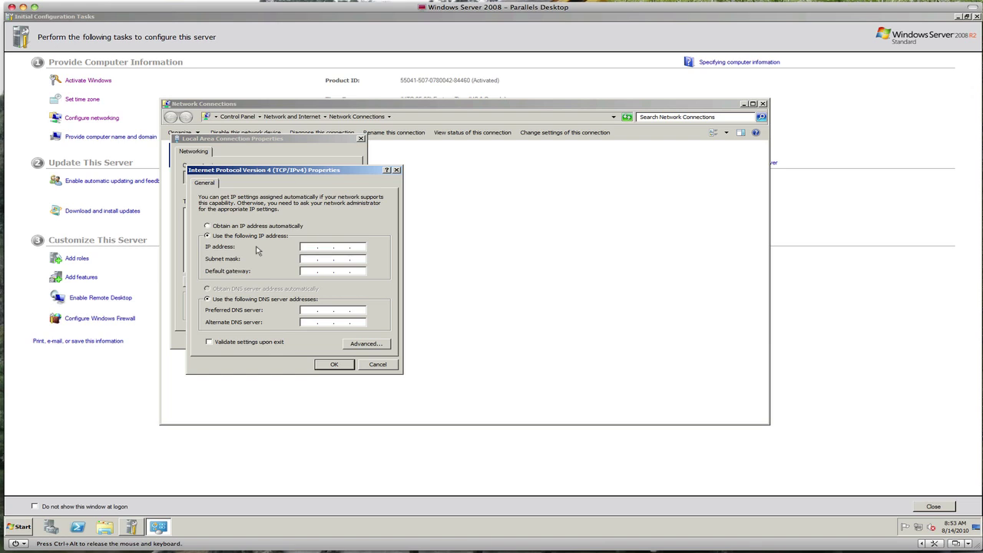
Step: Set the IP address to 192.168.1.2, the subnet mask to 255.255.255.0 and the default gateway to 192.168.1.1
text(192 . 168 .)
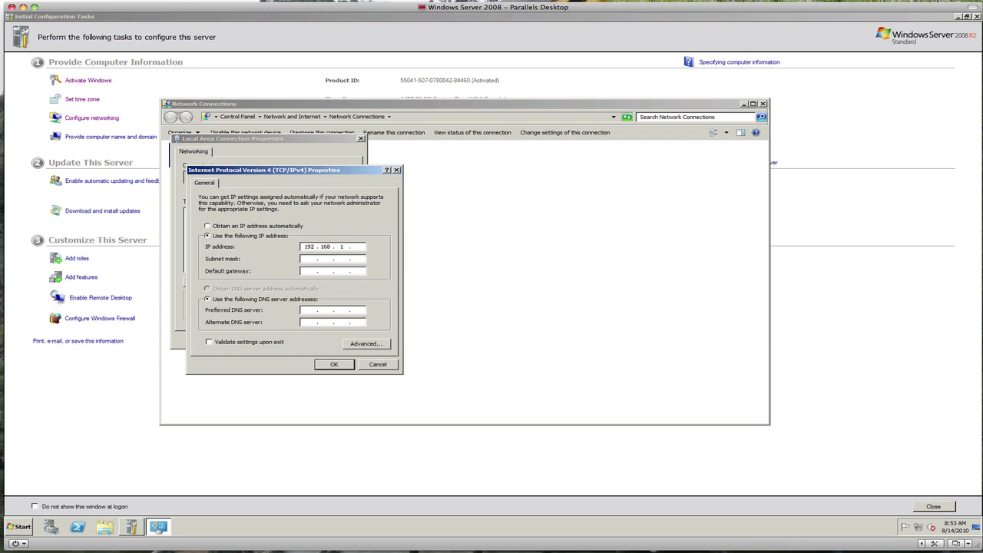
text(1 . 2)
click(305, 259)
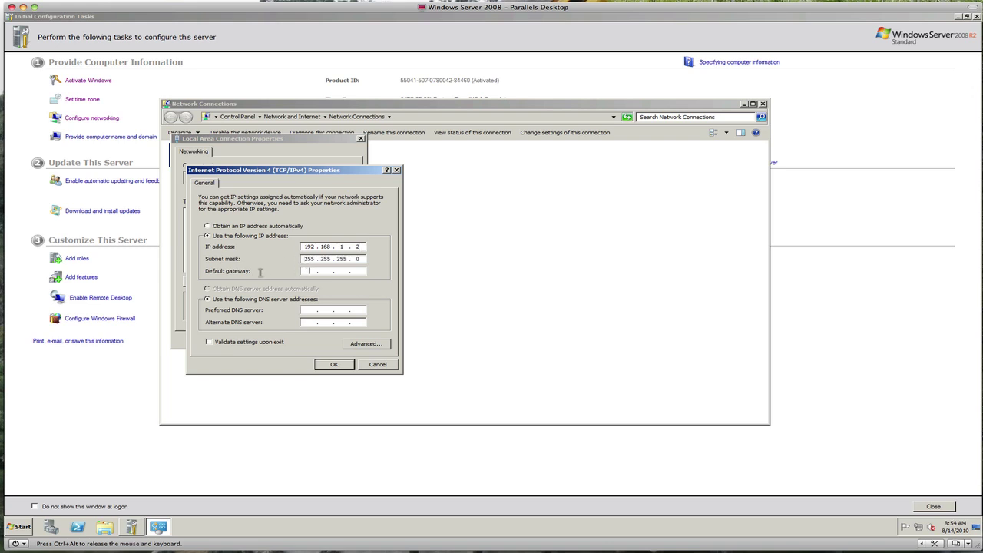
text(192 . )
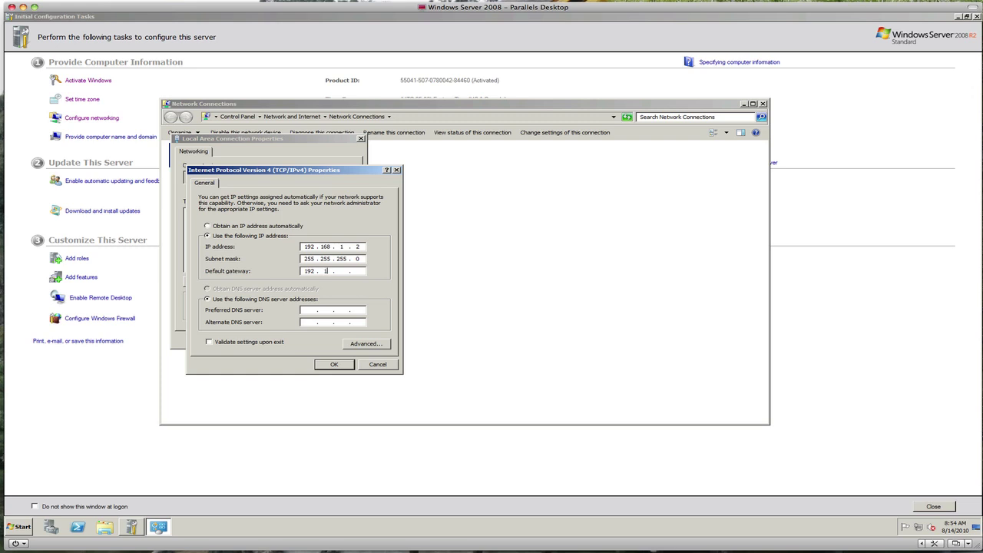
text(168)
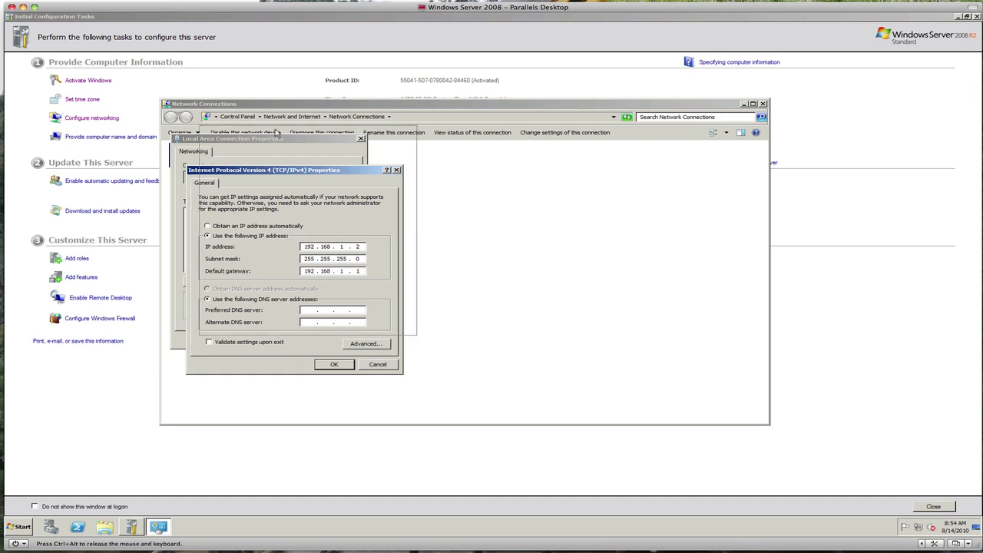
Step: Set the preferred DNS server to 192.168.1.2 and the alternate to 208.67.222.222, and save the connection's properties
drag(277, 134, 277, 134)
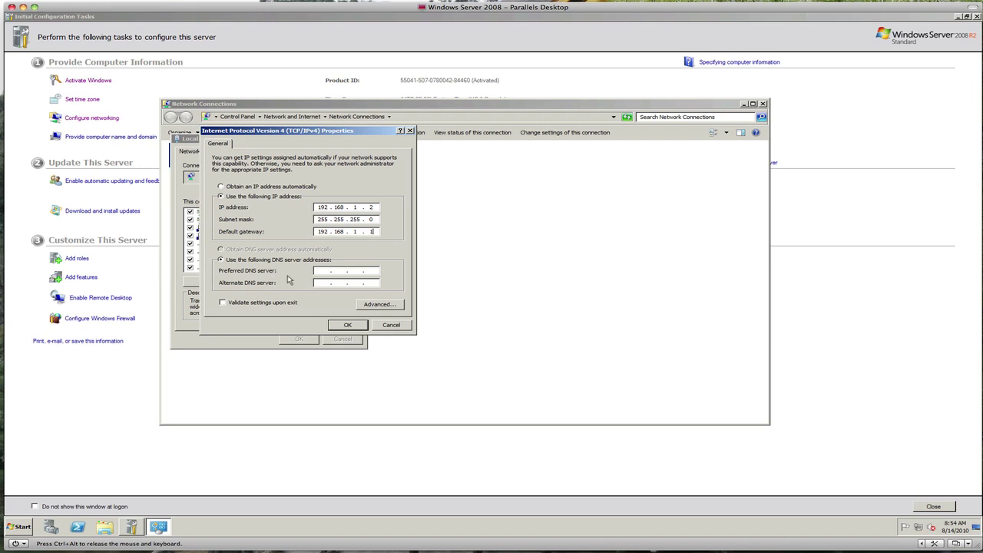
click(321, 273)
text(192 . )
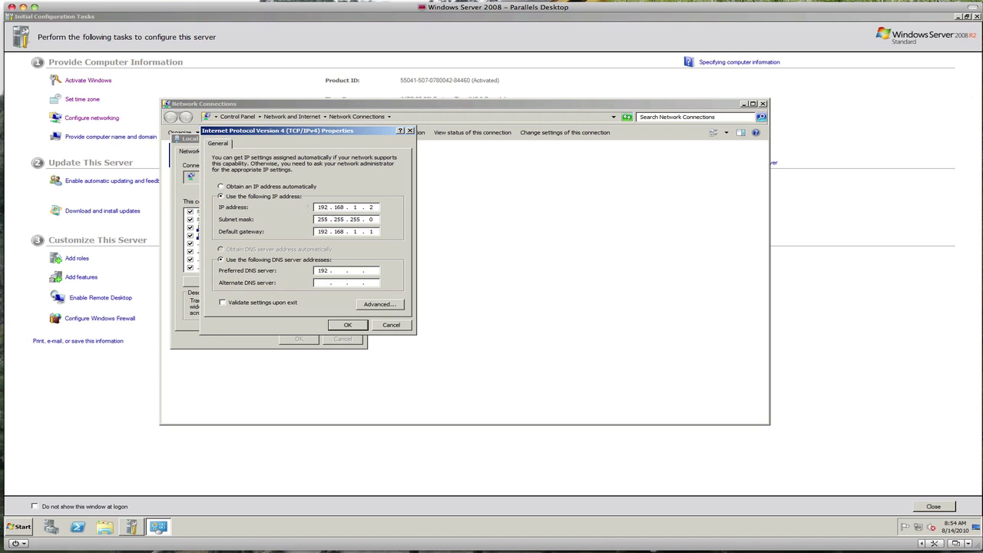
text(168)
text(20867)
text(222 . 222)
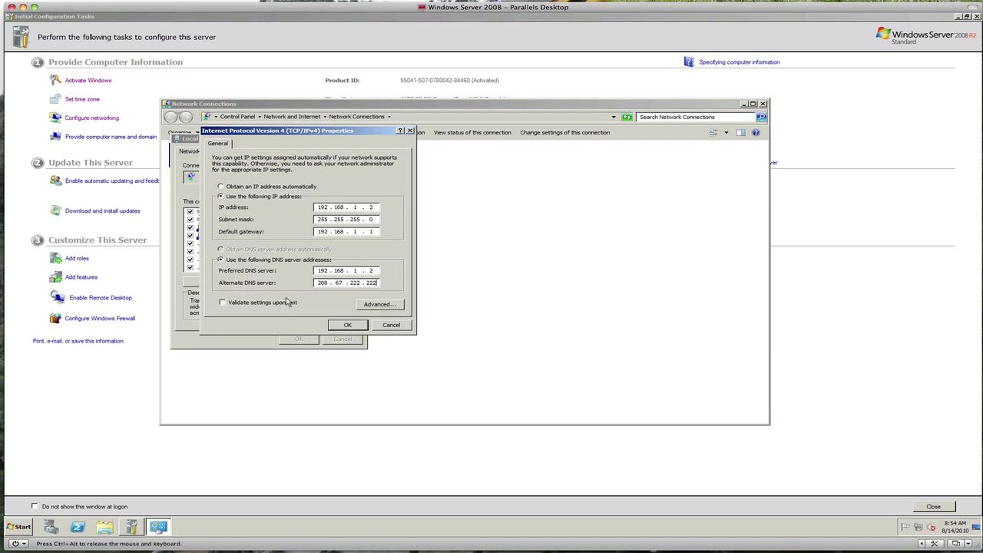
click(342, 326)
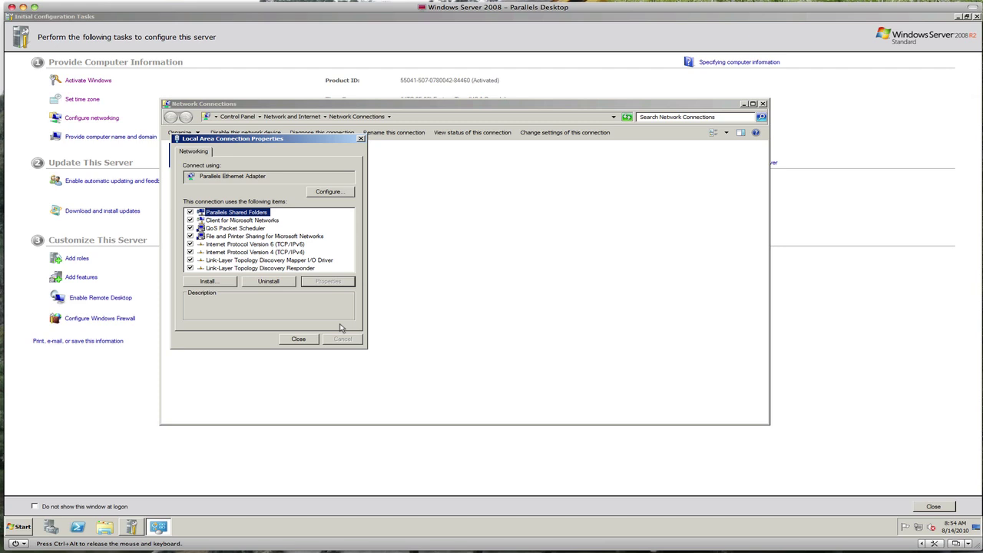
click(296, 340)
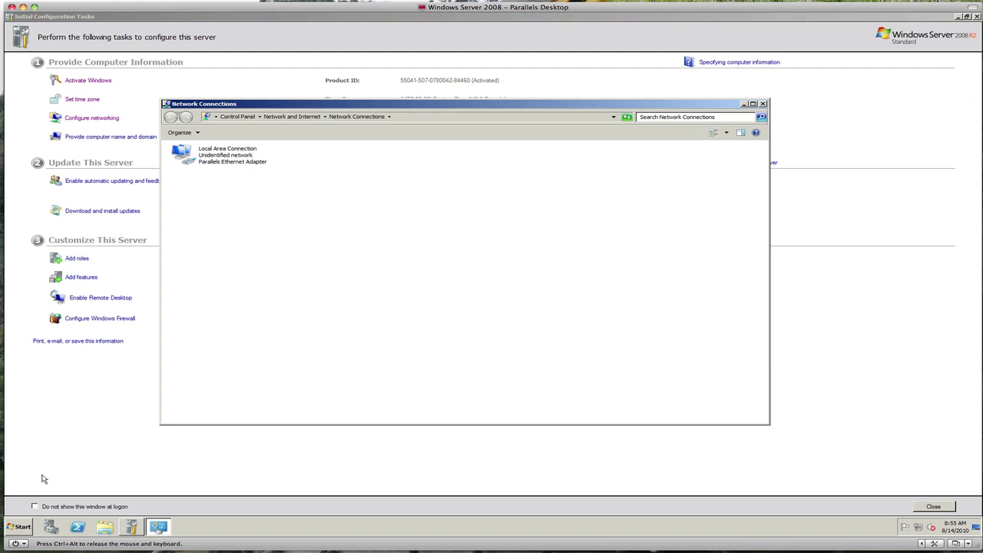
Step: Run ipconfig in a new command prompt to verify the static network settings, and close the prompt
click(22, 526)
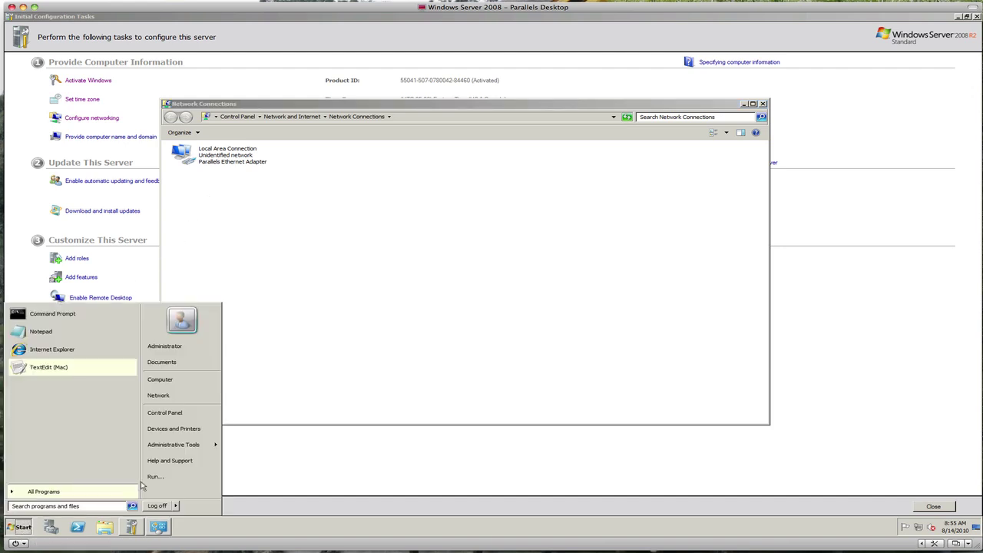
click(156, 477)
click(93, 497)
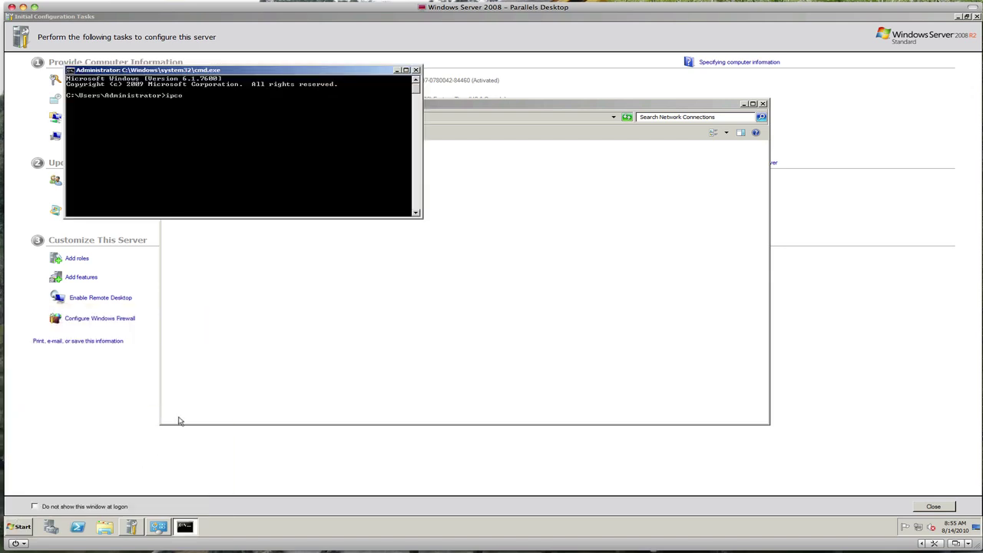
text(ipconfig)
key(Return)
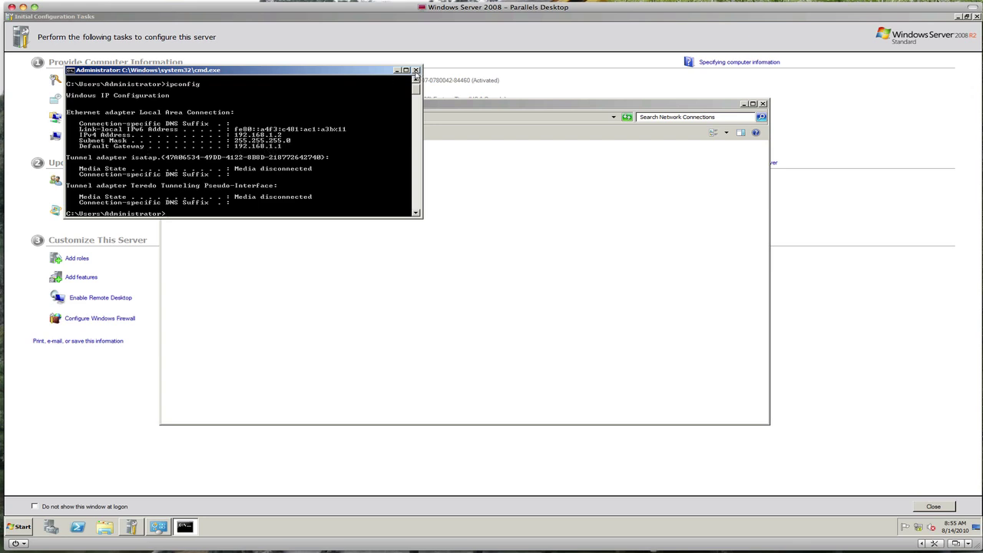
click(416, 70)
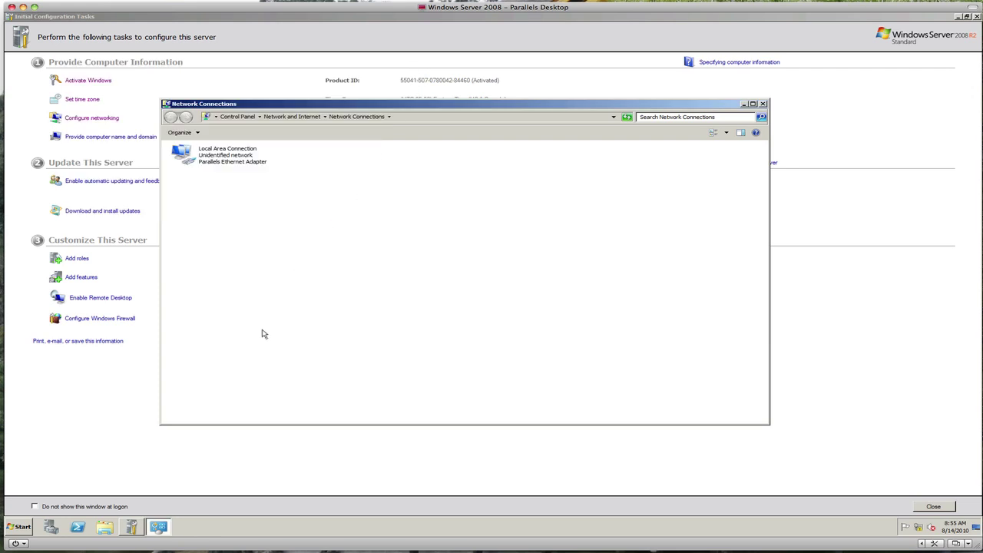
Step: Switch to Internet Explorer, postpone its first-run setup and load google.com to test the internet connection
click(23, 527)
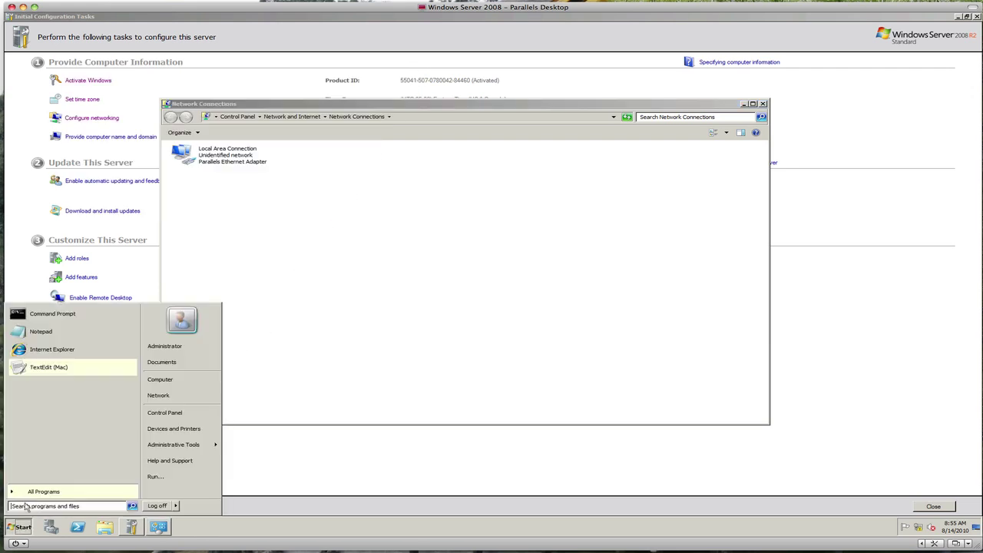
click(63, 353)
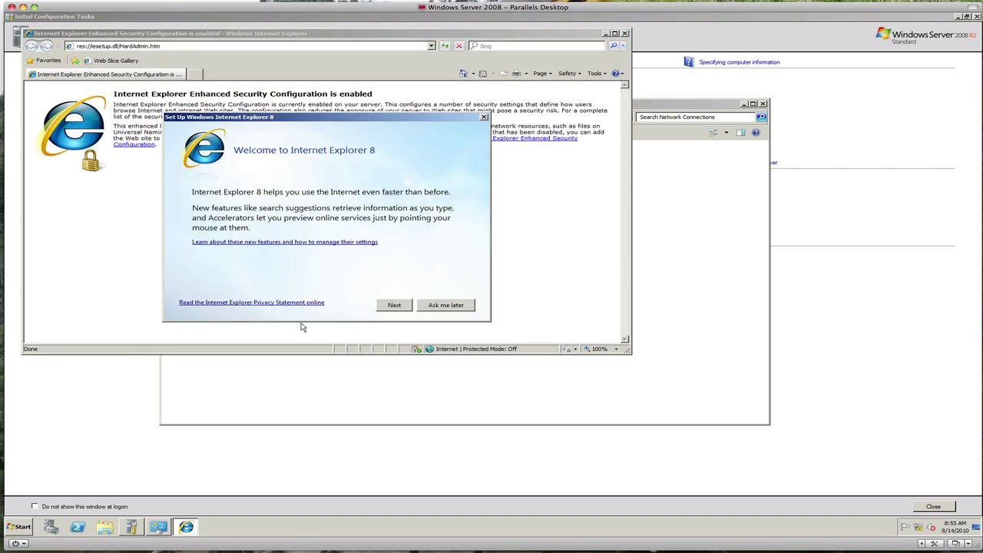
click(435, 309)
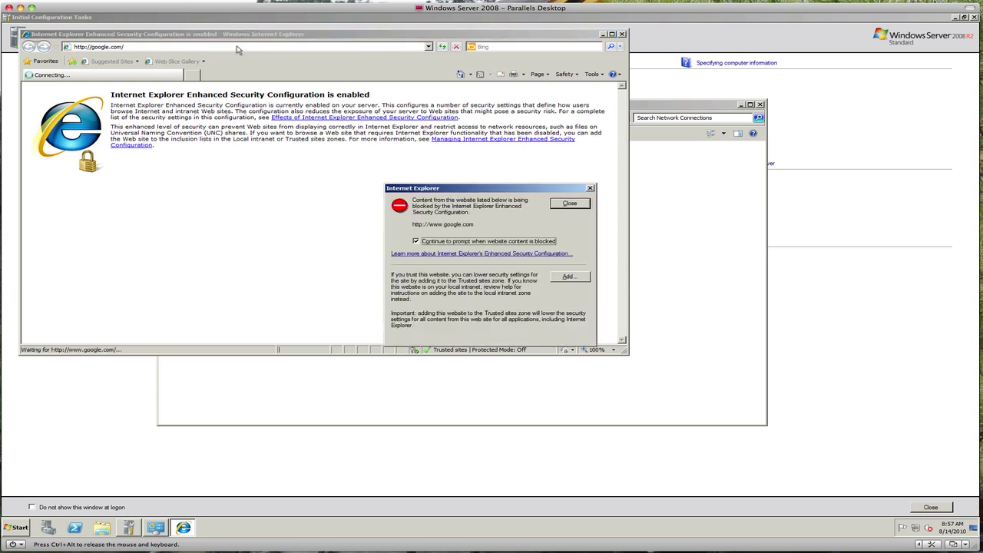
click(569, 278)
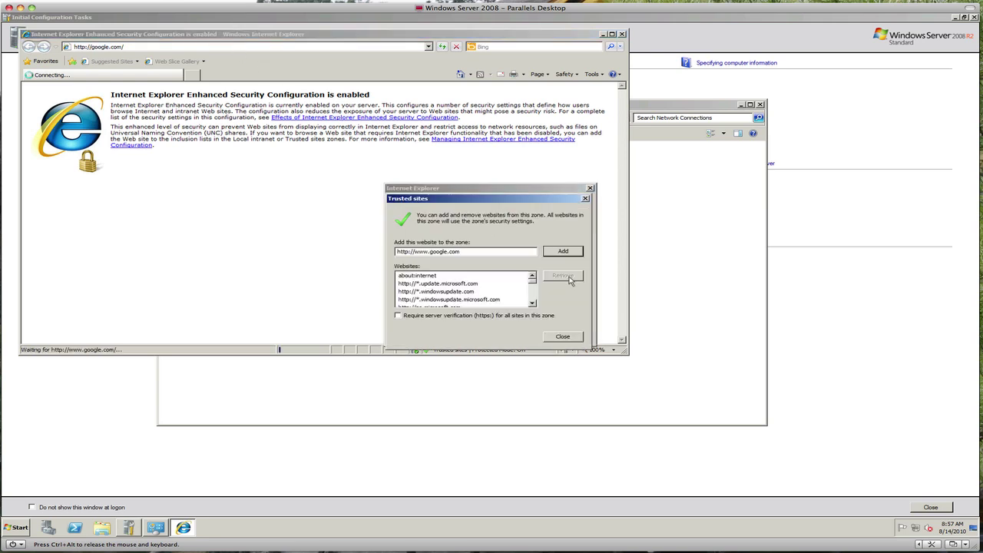
click(566, 252)
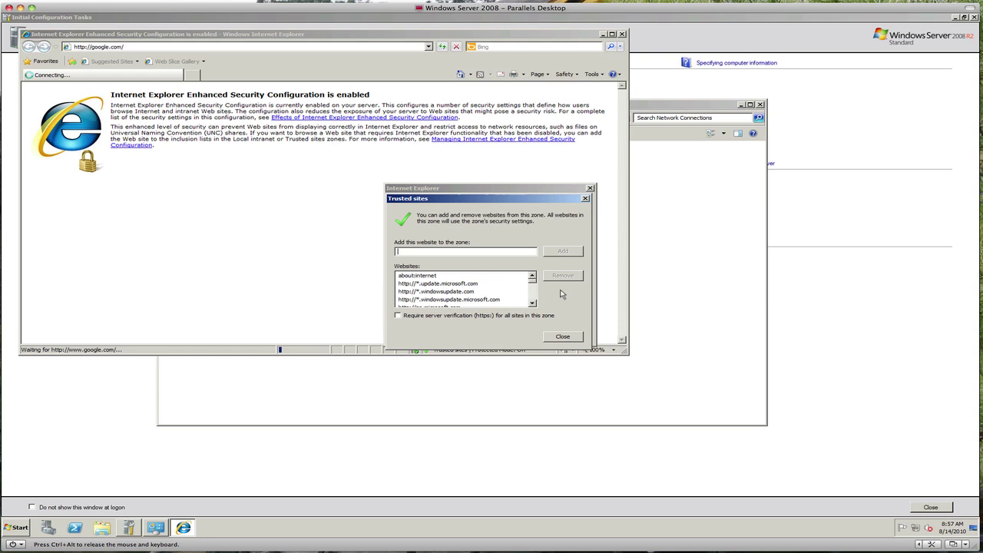
click(562, 337)
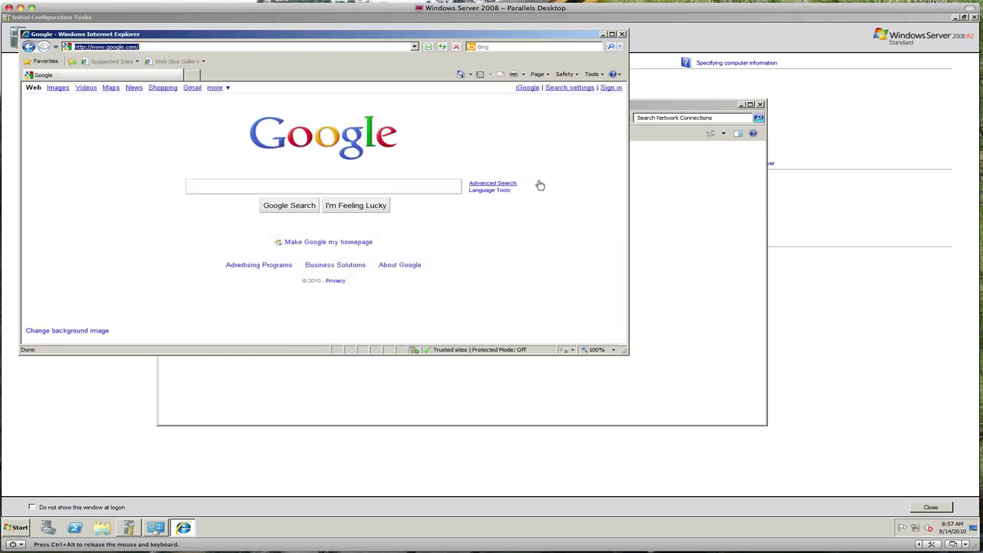
click(623, 34)
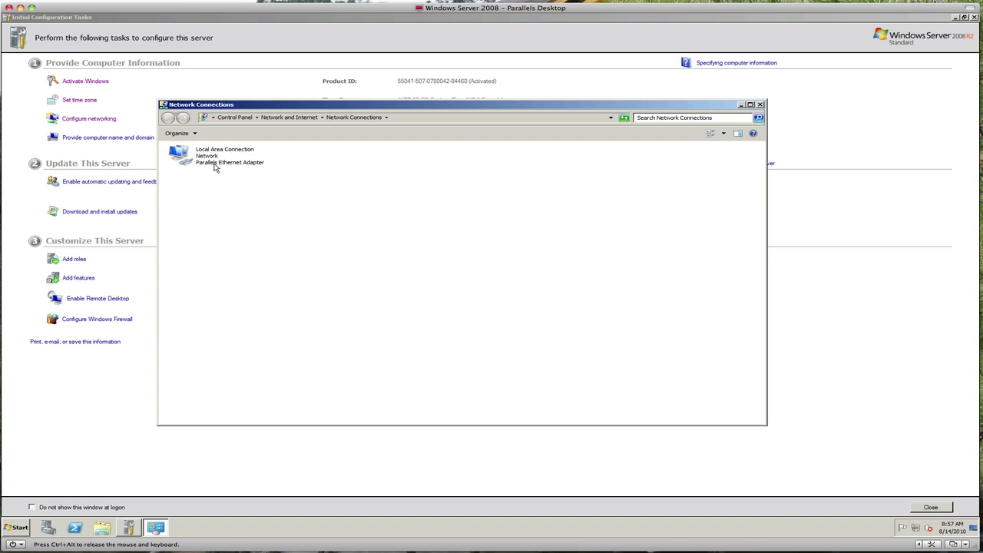
click(760, 104)
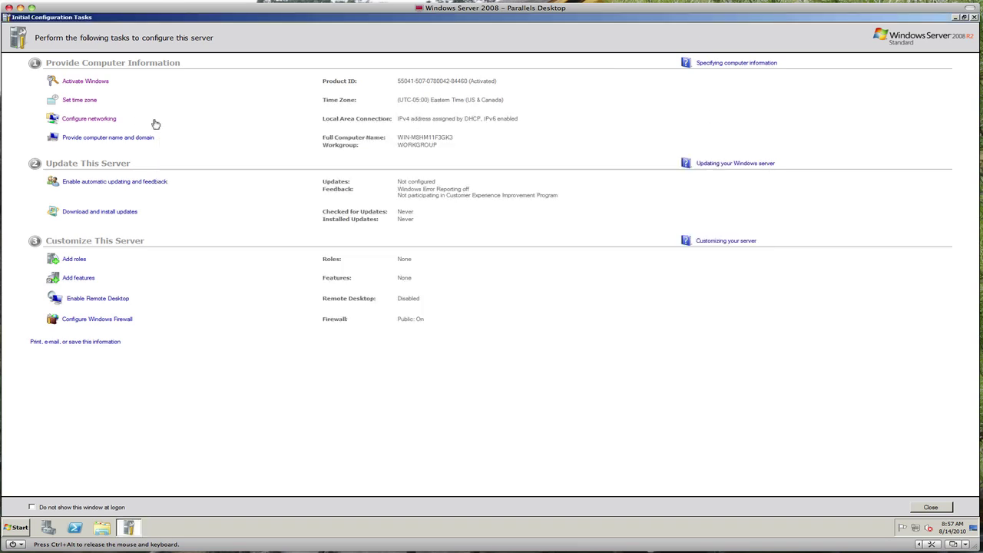
Step: Set the computer name to HOMESERVER in the server's computer name and domain settings
click(100, 142)
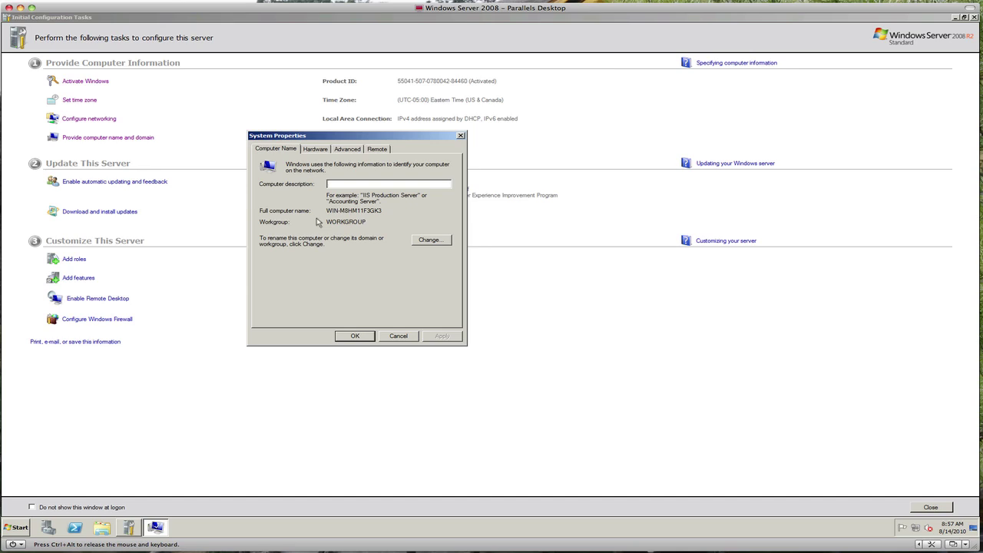
click(439, 242)
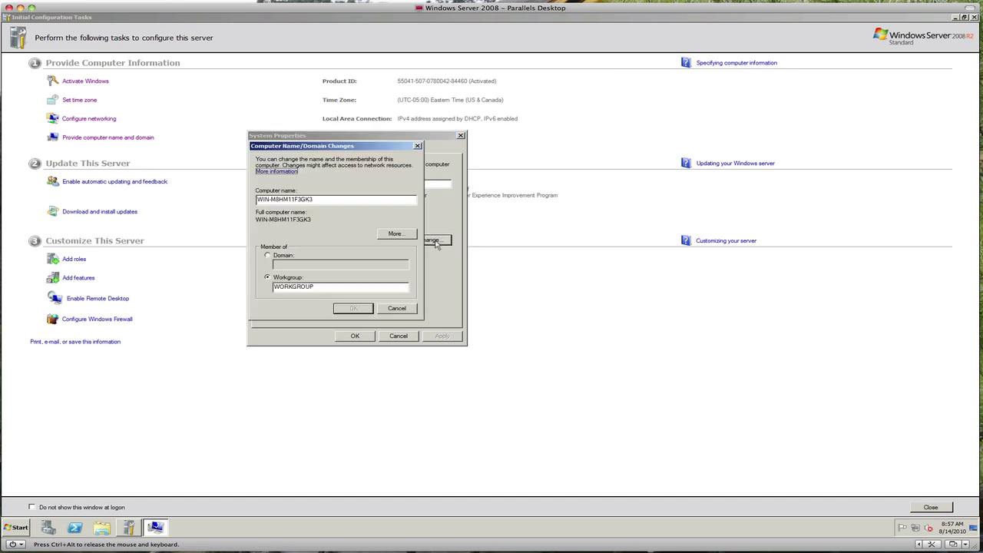
drag(309, 200, 245, 200)
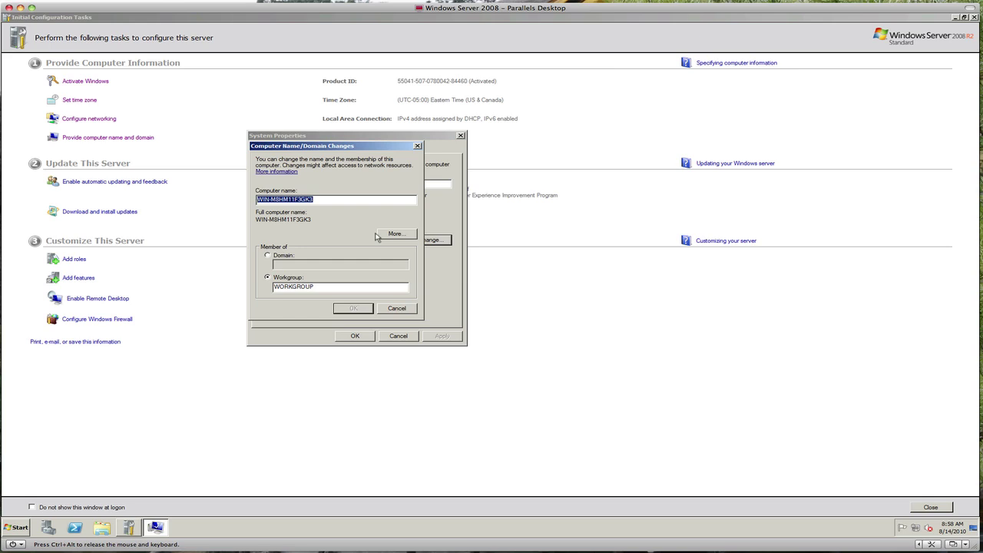
text(HOMES)
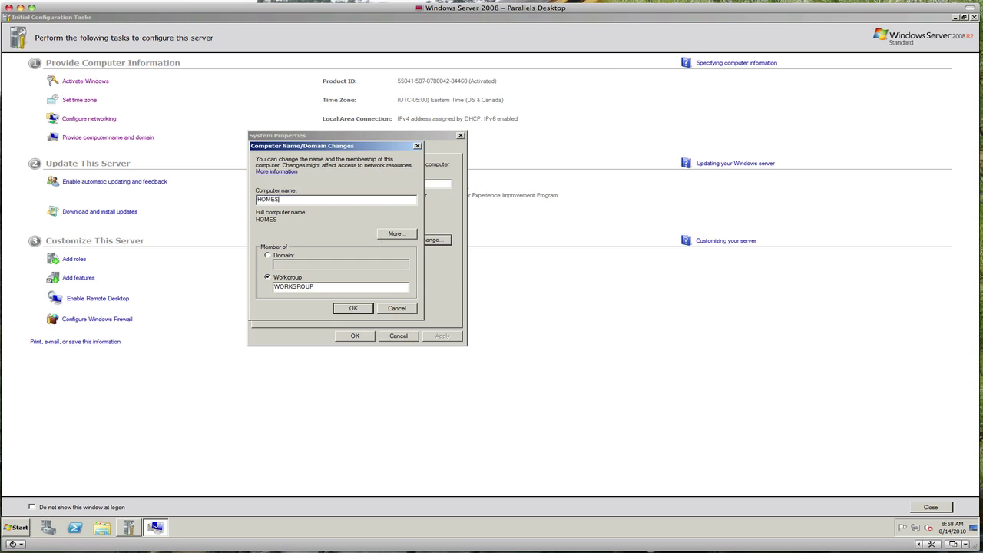
text(ERVER)
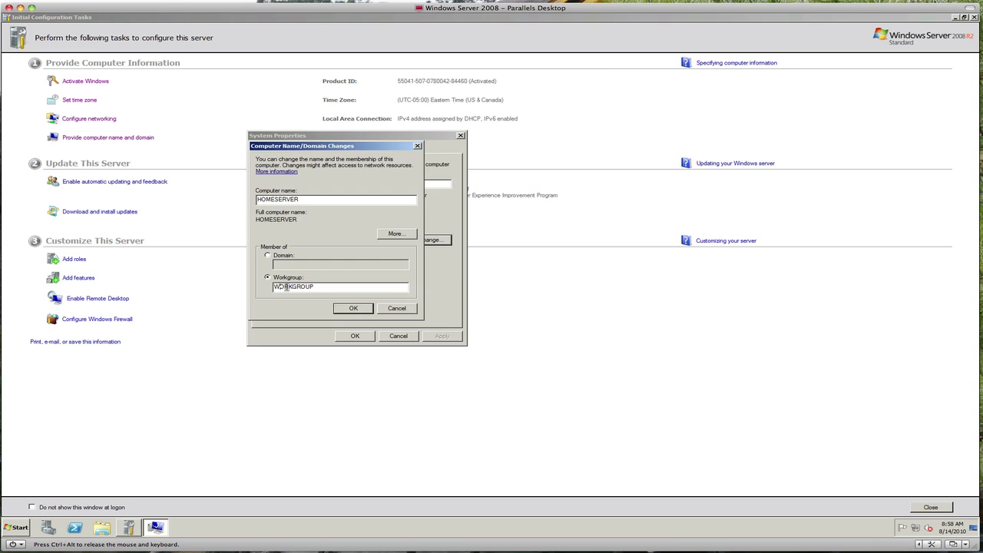
Step: Change the workgroup to HOMEGROUP, apply the name and workgroup changes, and postpone the restart
drag(294, 286, 269, 287)
text(HOME)
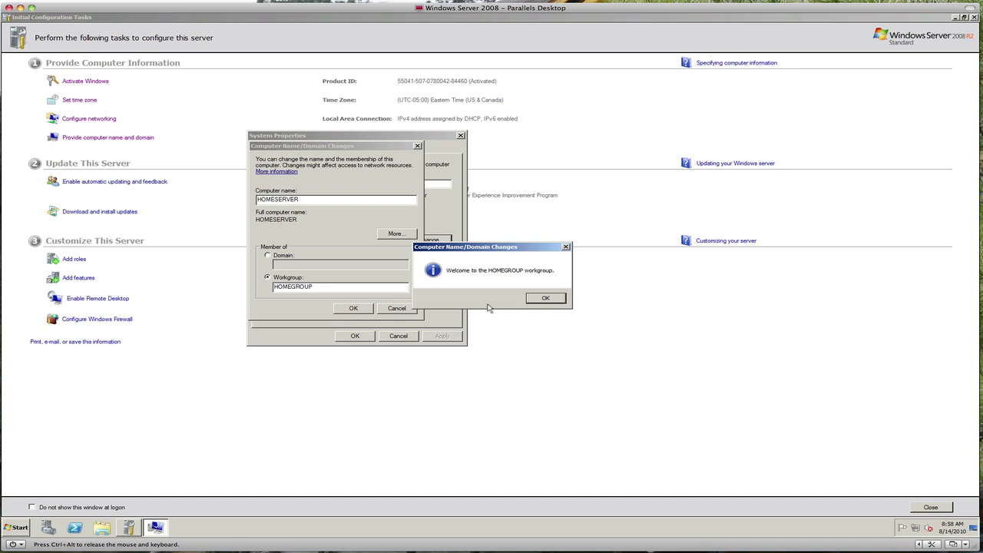
click(544, 299)
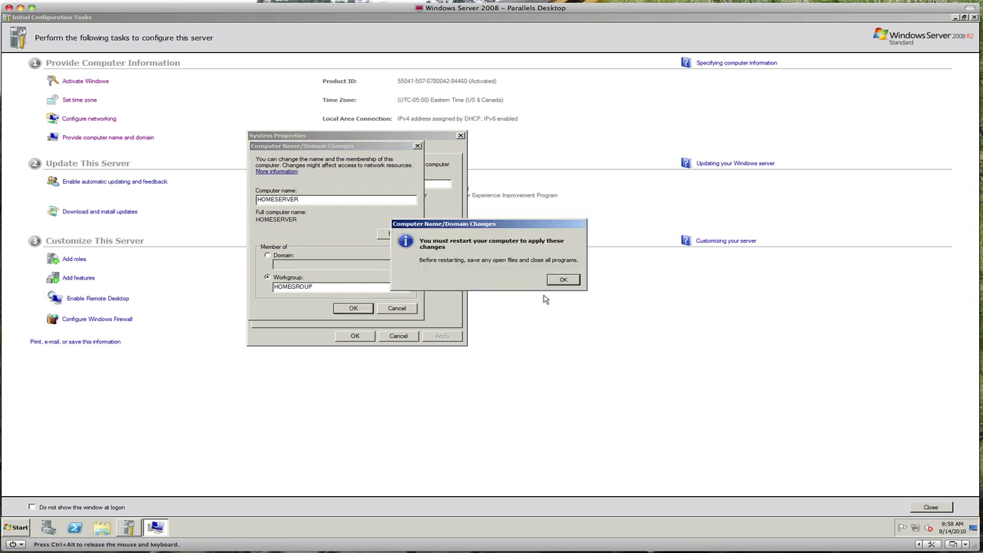
click(560, 282)
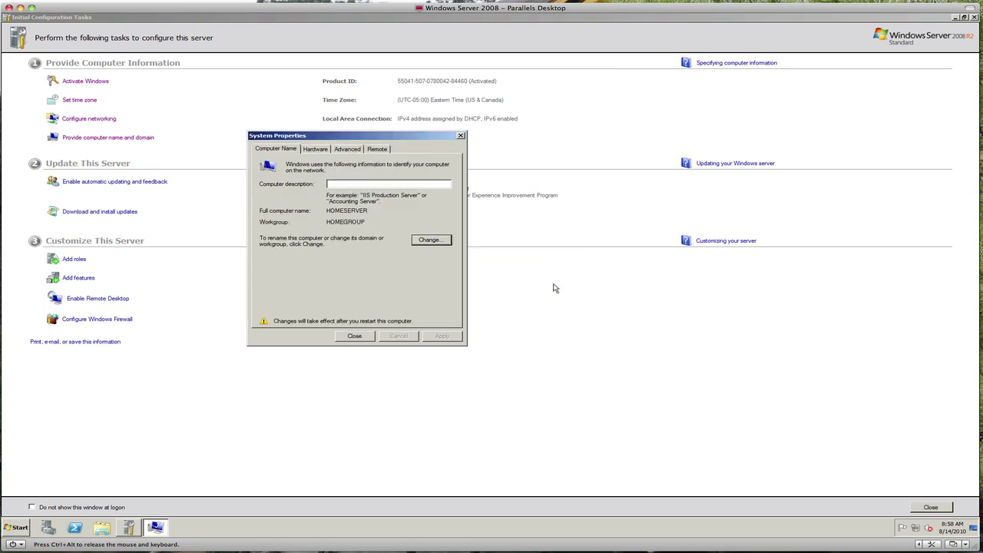
click(355, 336)
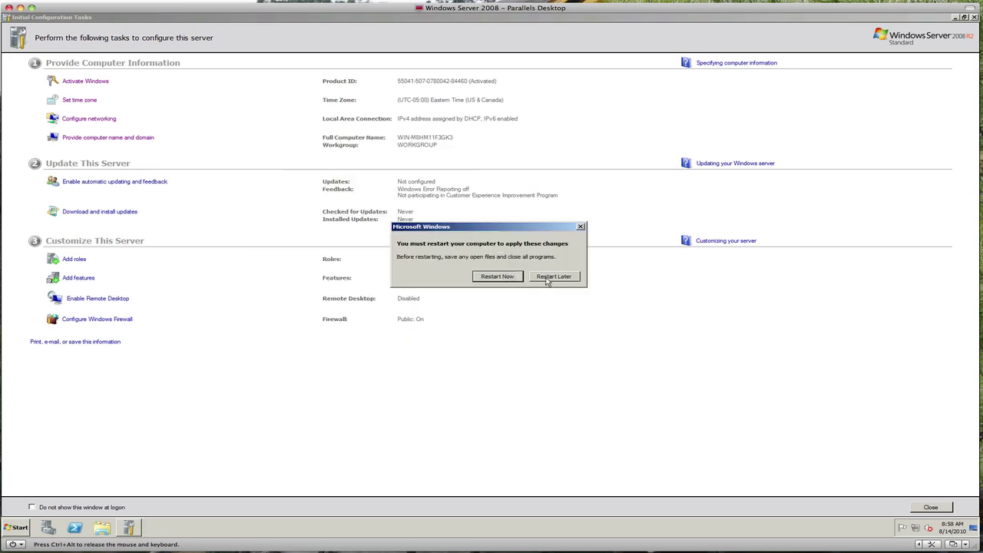
click(548, 282)
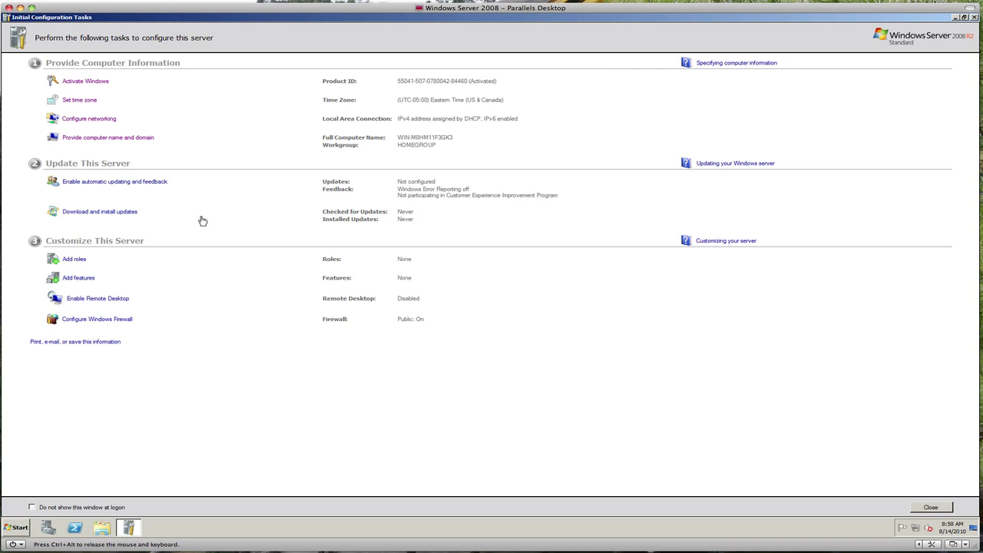
Step: Enable automatic Windows updating and feedback, and view the Windows Update page without checking for updates
click(121, 184)
click(435, 277)
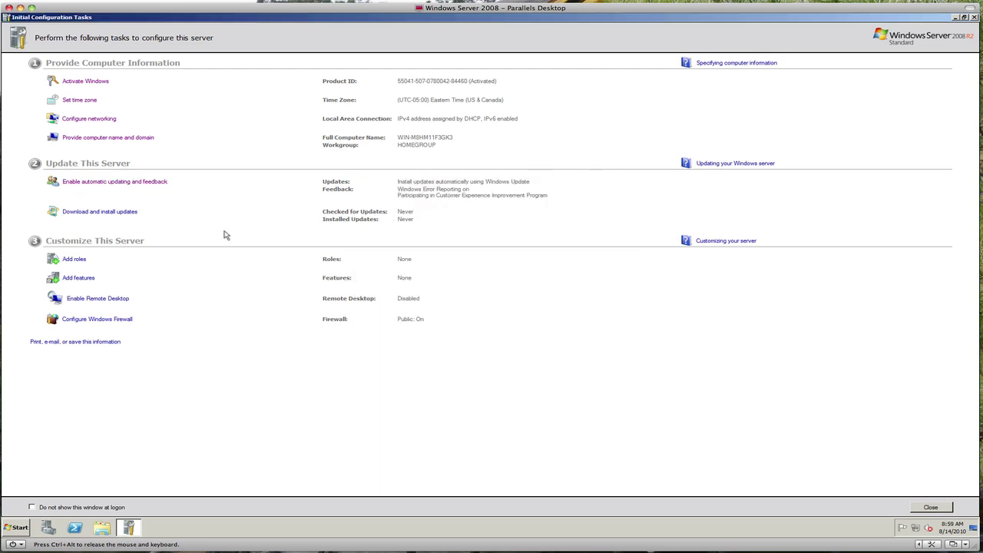
click(114, 212)
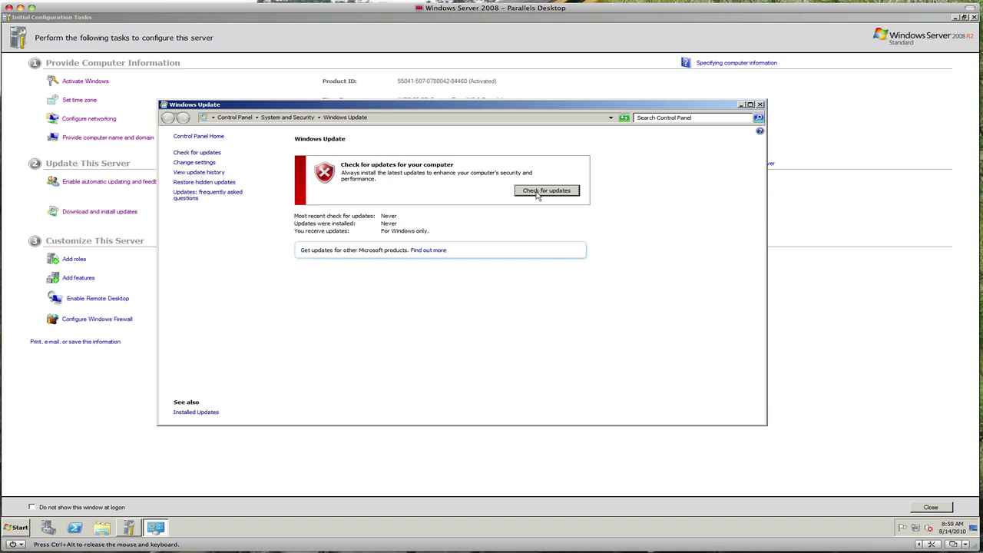
click(760, 105)
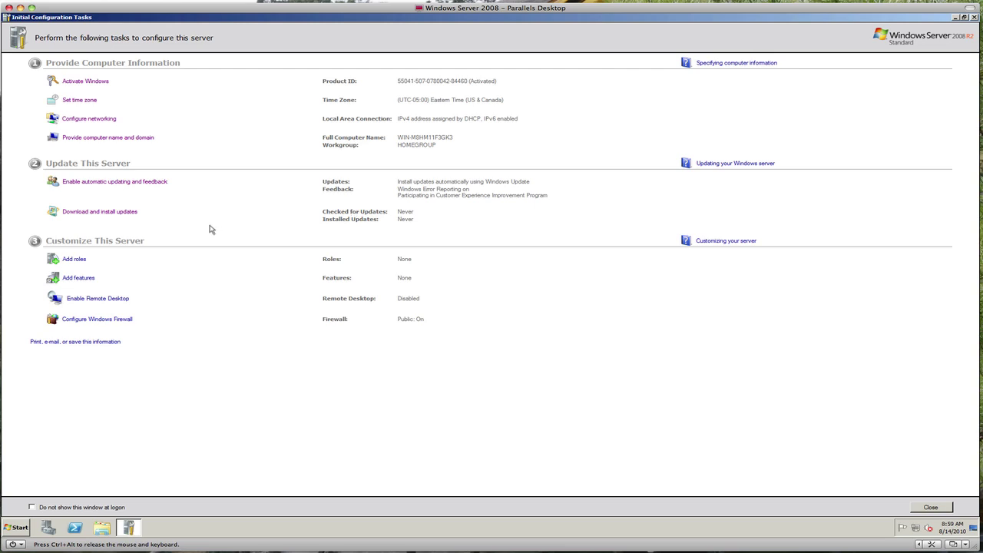